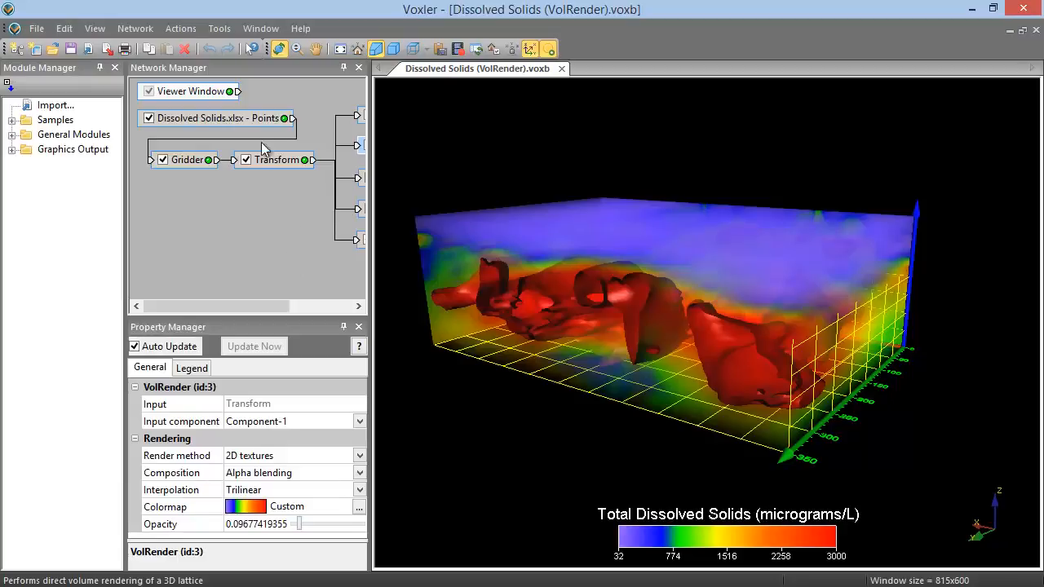
Step: Open the worksheet of the Dissolved Solids.xlsx points module to examine its data, and return to the Dissolved Solids (VolRender).voxb view
left_click(257, 120)
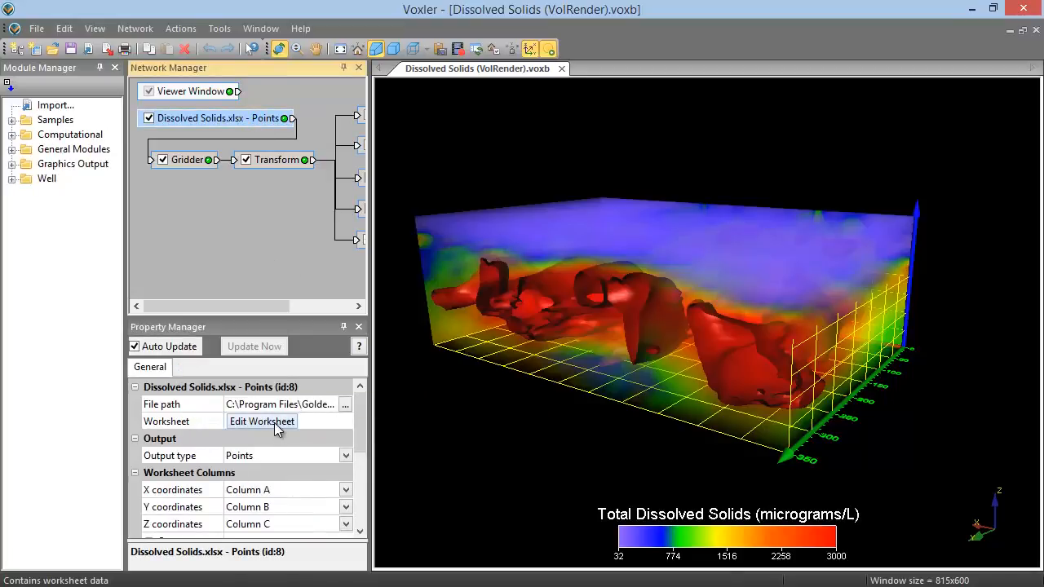
left_click(273, 422)
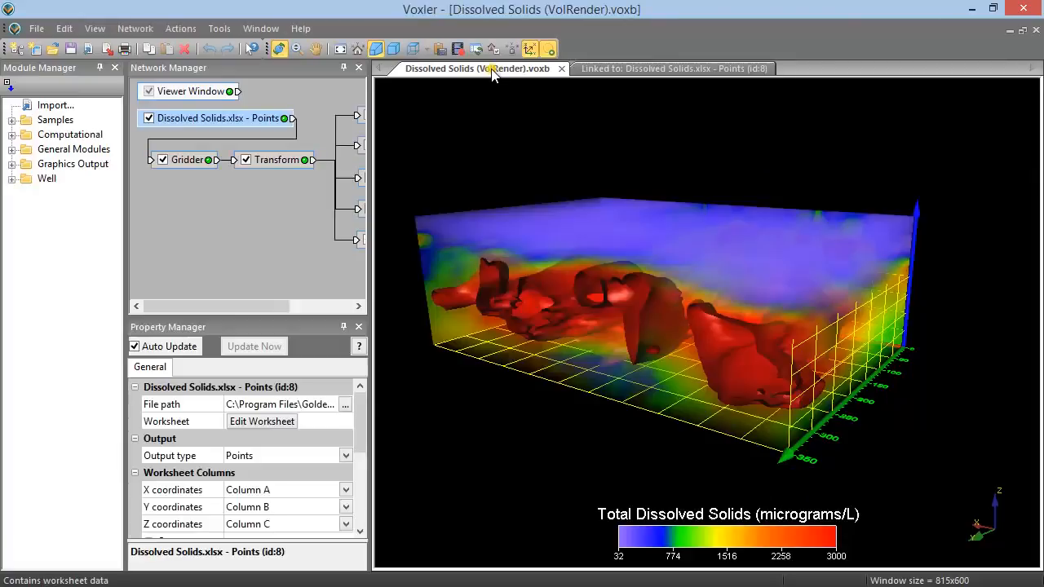
left_click(489, 68)
Step: Hide the Property Manager and show it again
left_click(95, 29)
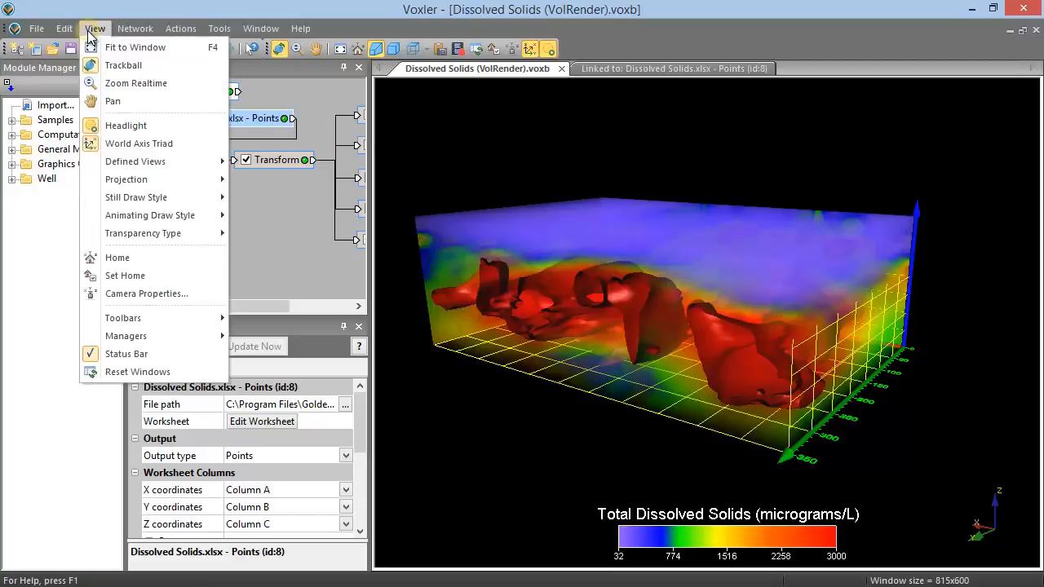
mouse_move(172, 333)
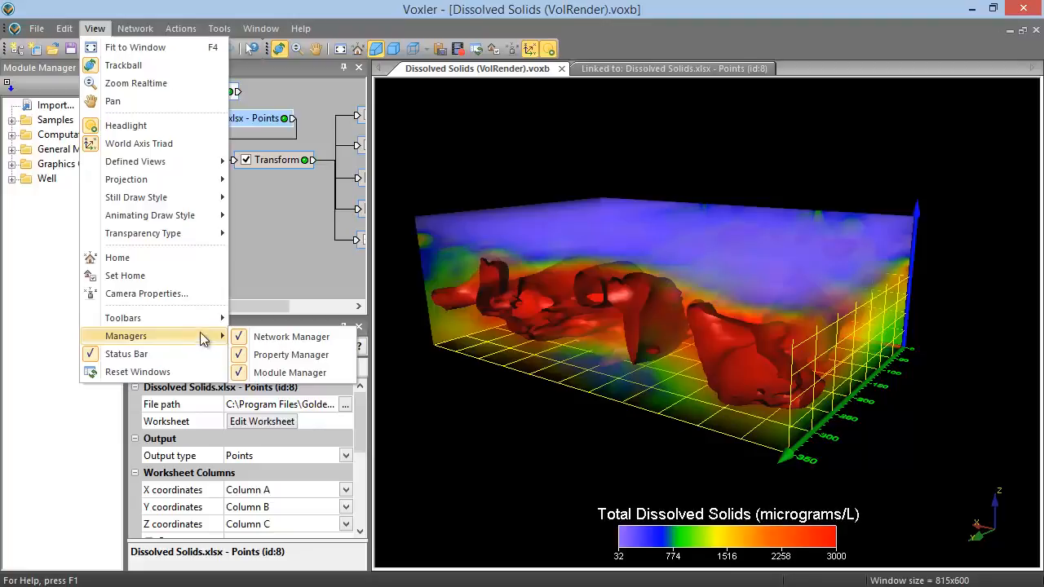
left_click(256, 355)
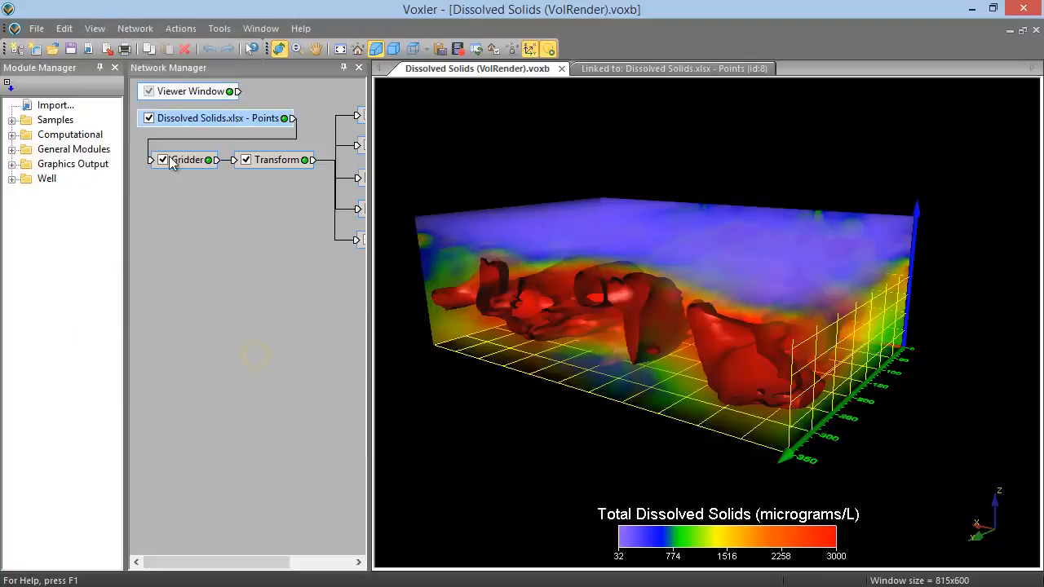
left_click(95, 28)
mouse_move(139, 343)
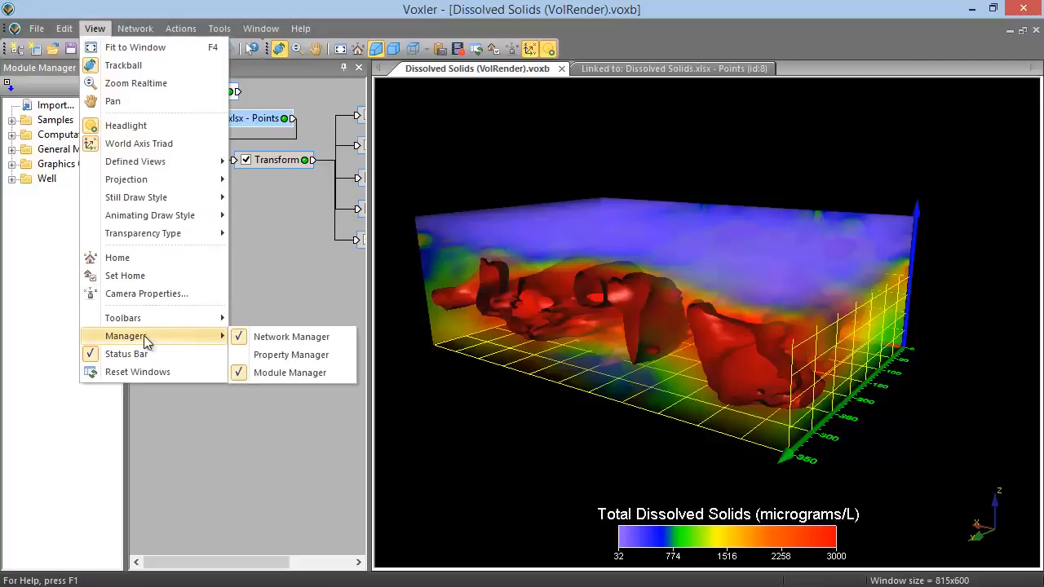
left_click(283, 357)
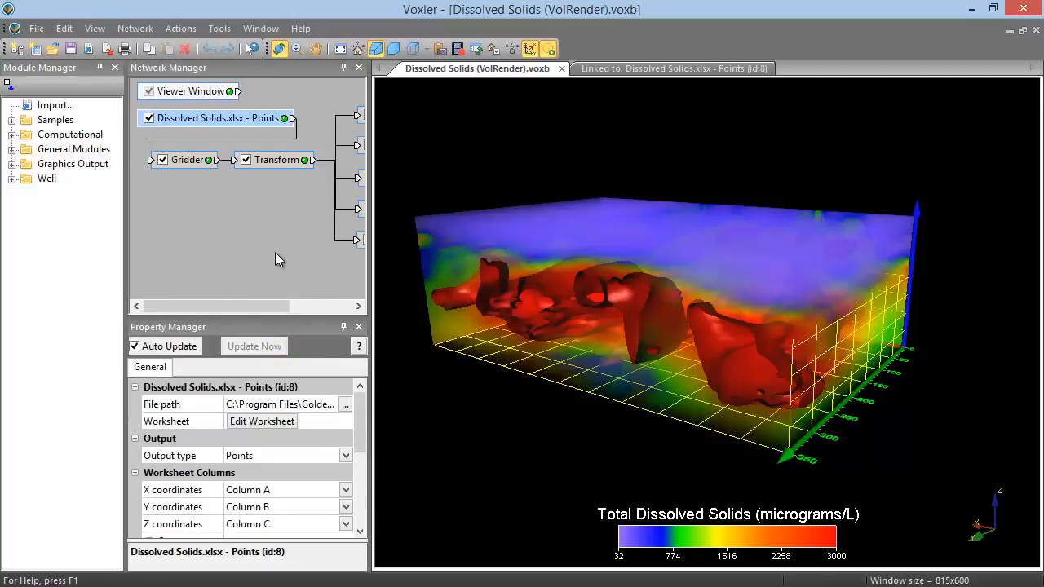
Step: Make the Module Manager slightly narrower to give the viewer window more width
mouse_move(125, 260)
left_mouse_down()
mouse_move(155, 259)
mouse_move(117, 260)
left_mouse_up()
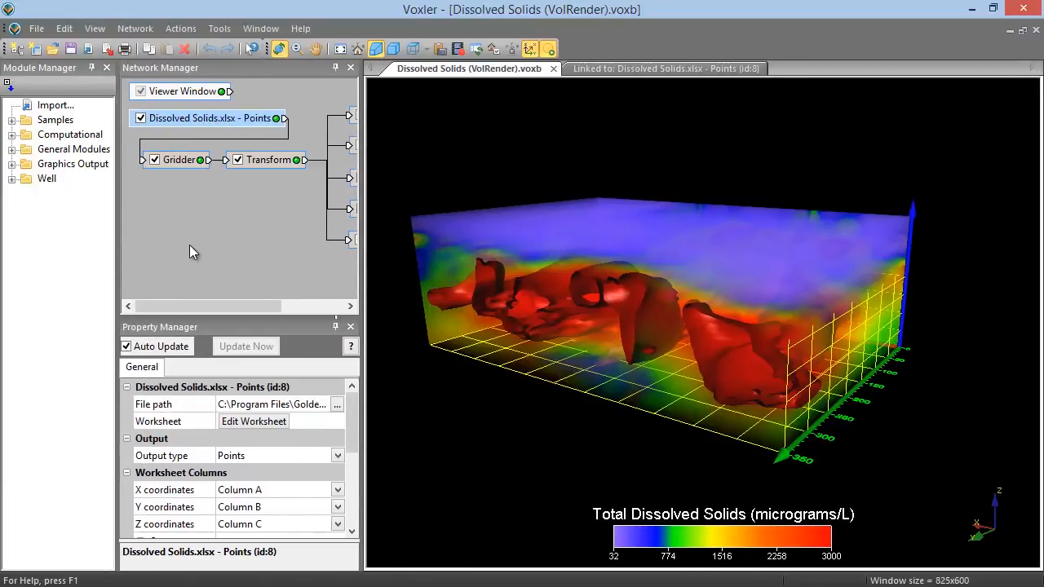
Step: Float the Network Manager, dock it together with the Property Manager as a tabbed group, and restore it above the Property Manager
left_click_drag(184, 70, 440, 124)
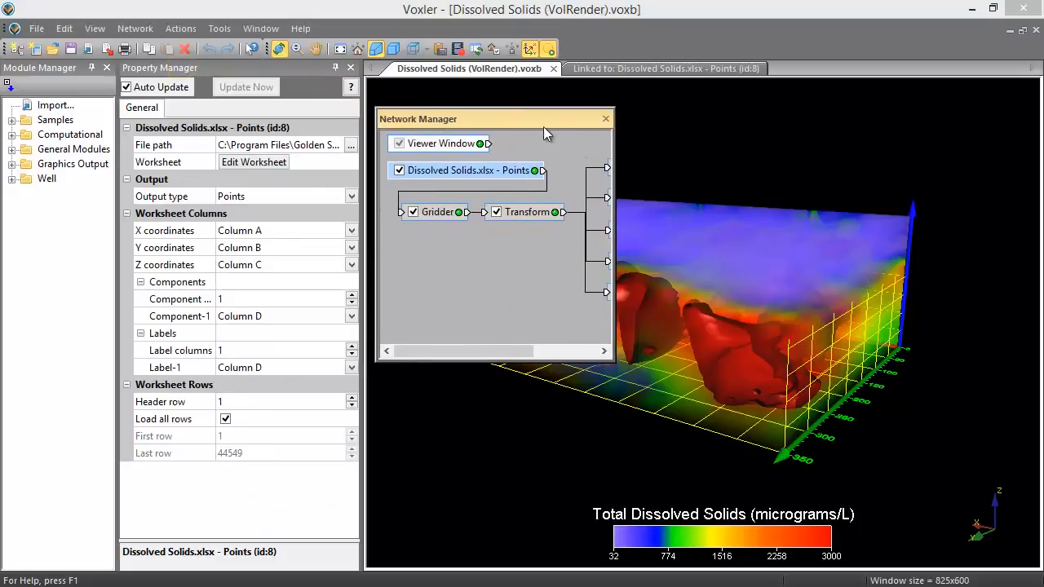
left_click_drag(526, 121, 249, 313)
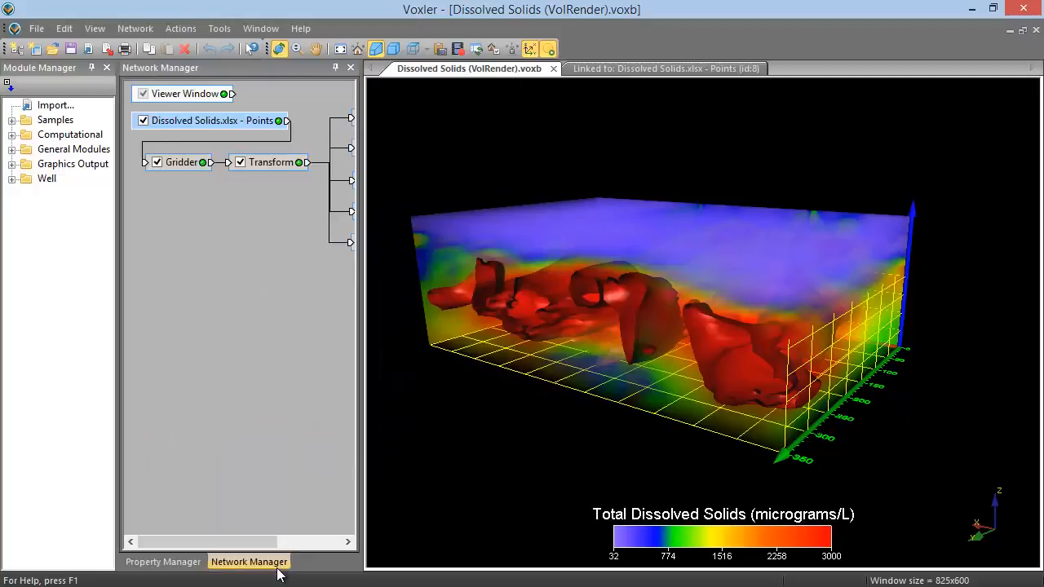
left_click_drag(275, 564, 233, 269)
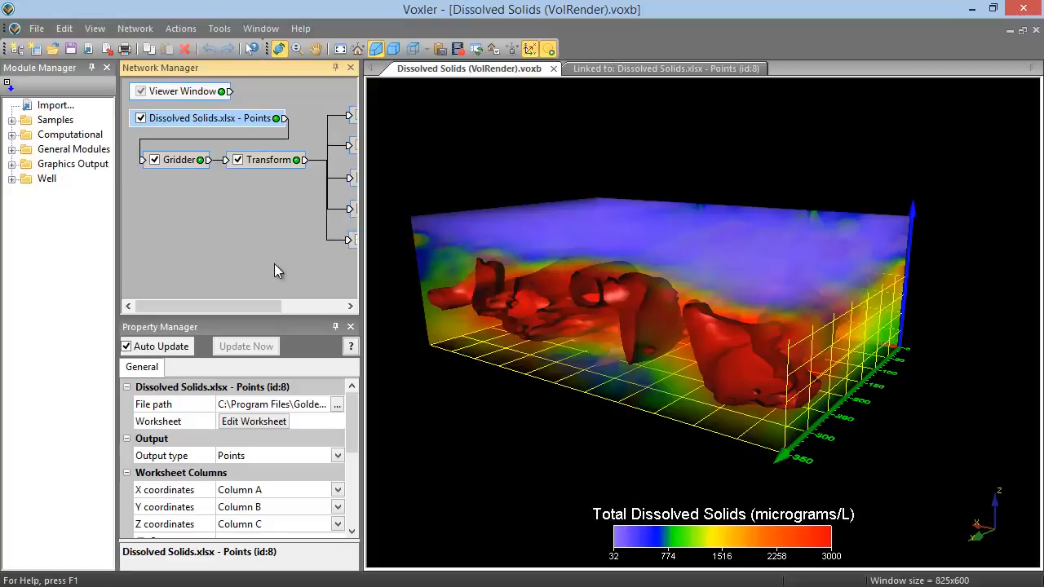
Step: Show all modules and examine the contents of the Samples, Computational, Data Source, General Modules, Graphics Output and Well categories
left_click(8, 87)
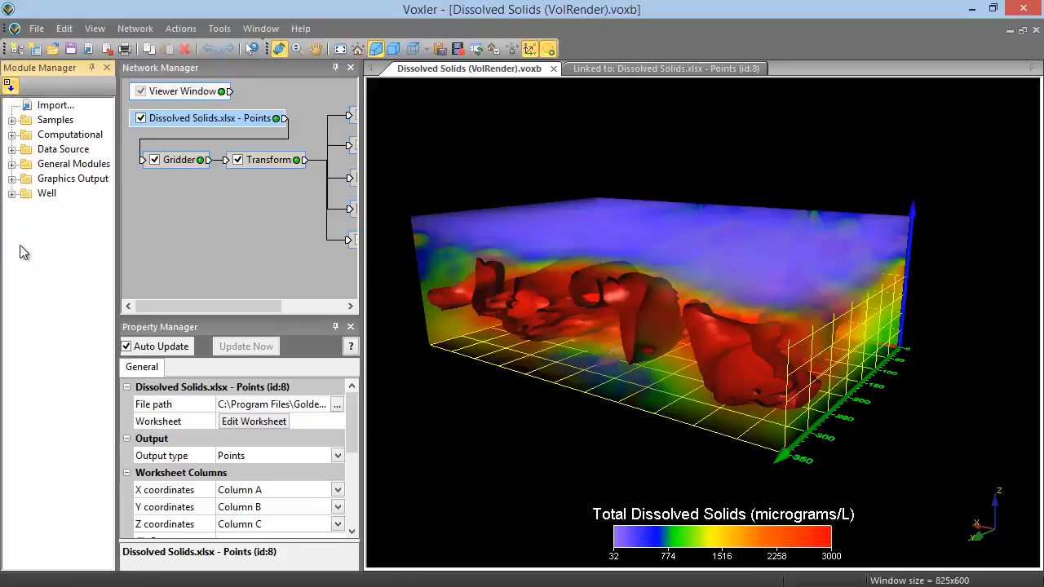
left_click(13, 122)
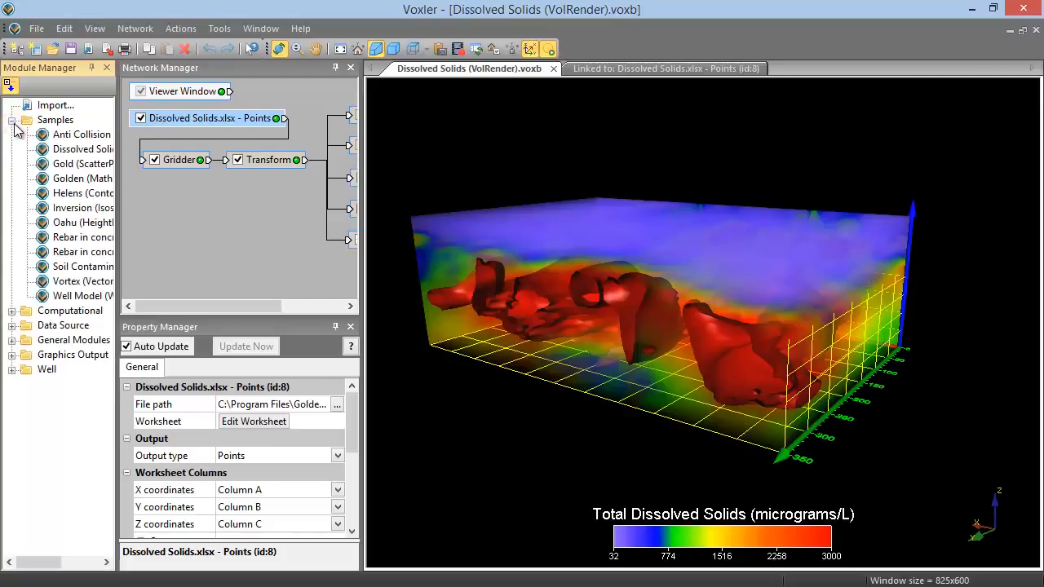
left_click(11, 120)
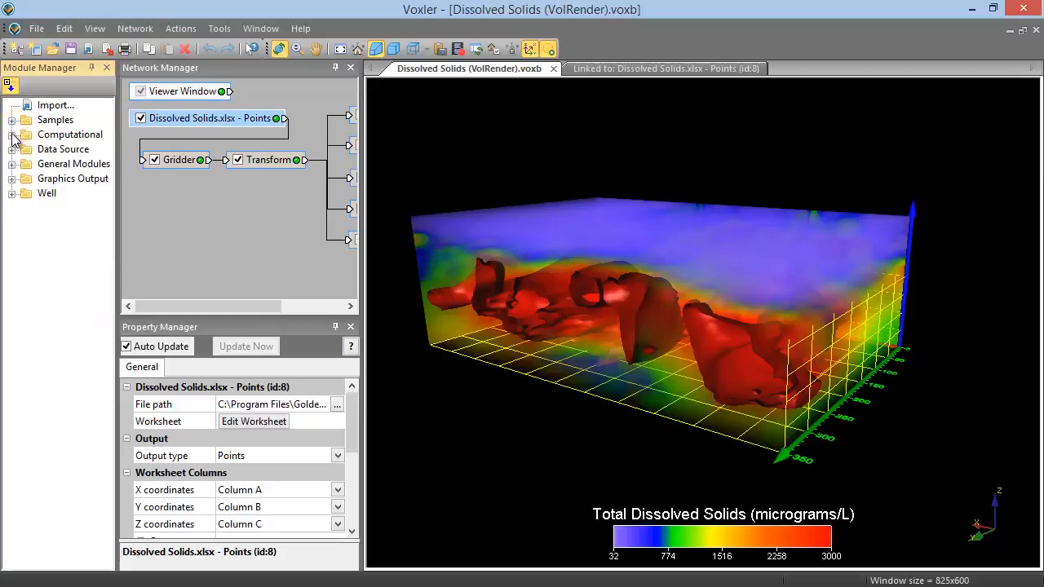
left_click(11, 134)
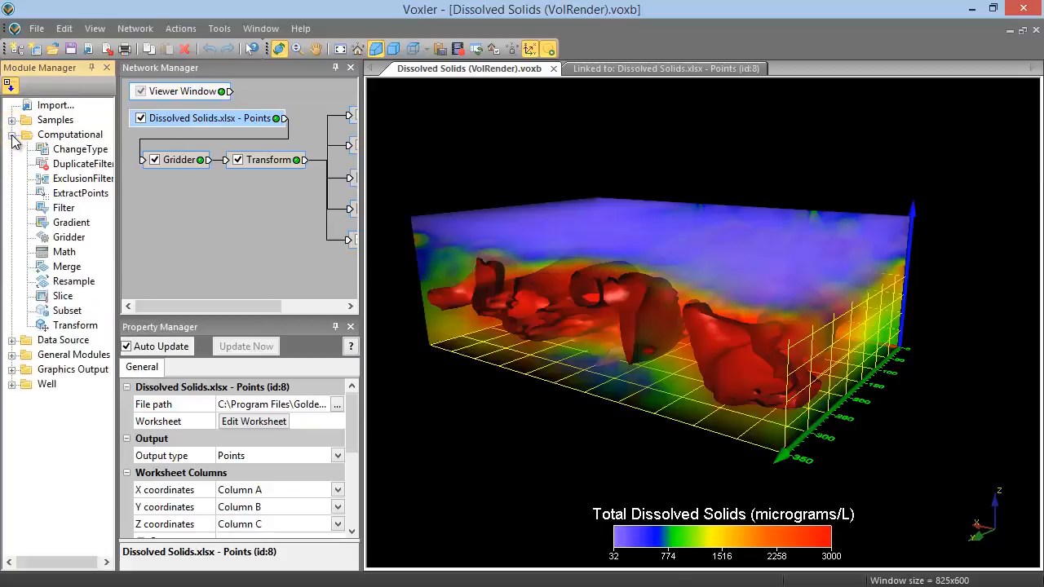
left_click(11, 136)
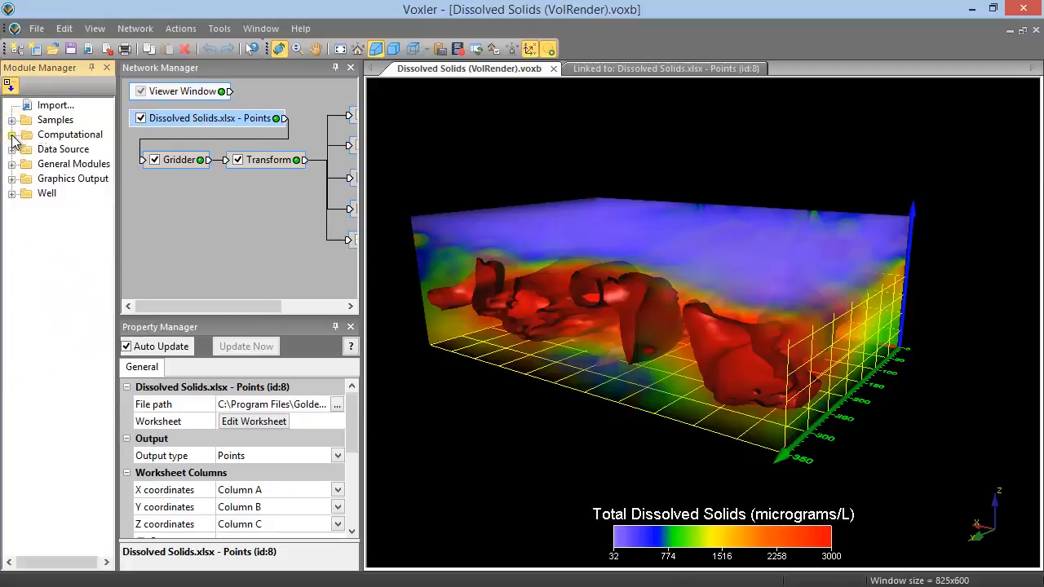
left_click(12, 149)
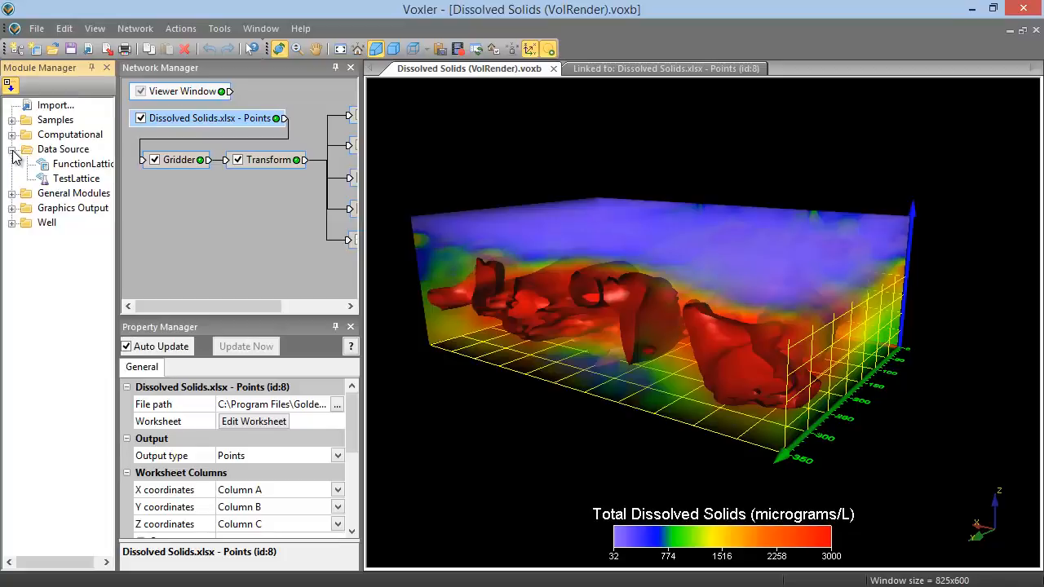
left_click(11, 149)
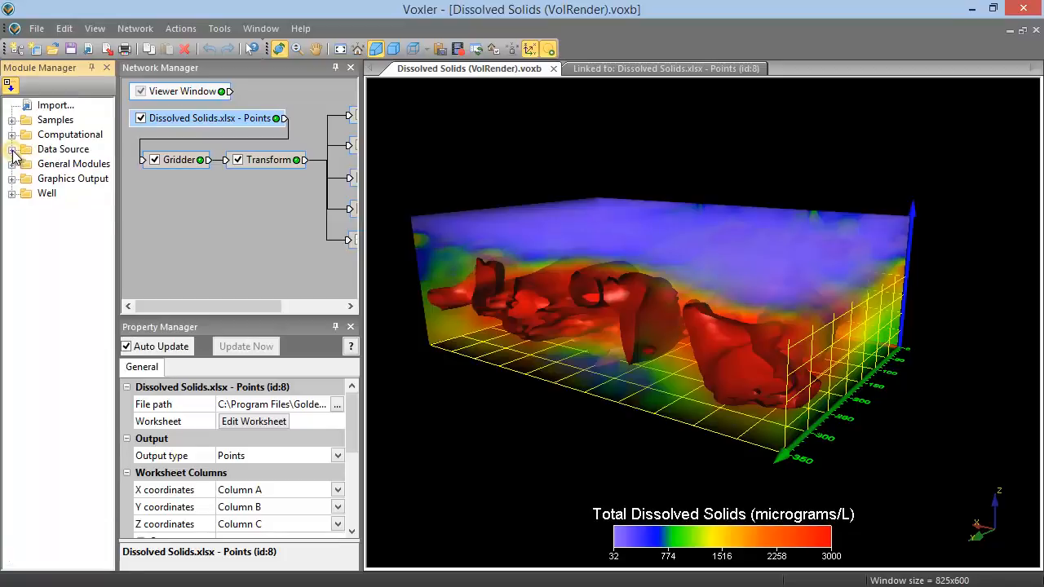
left_click(11, 164)
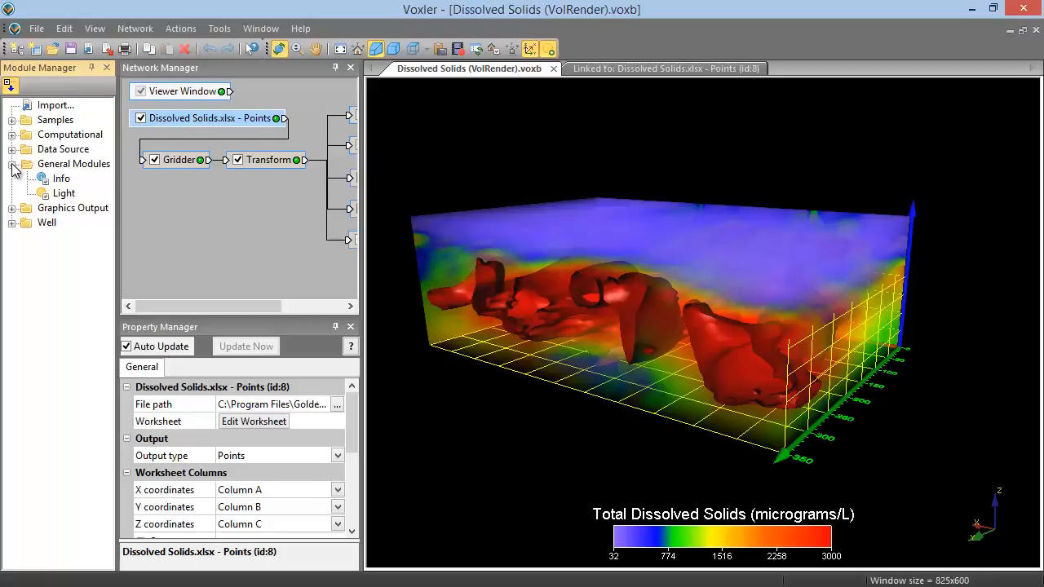
left_click(12, 164)
left_click(11, 178)
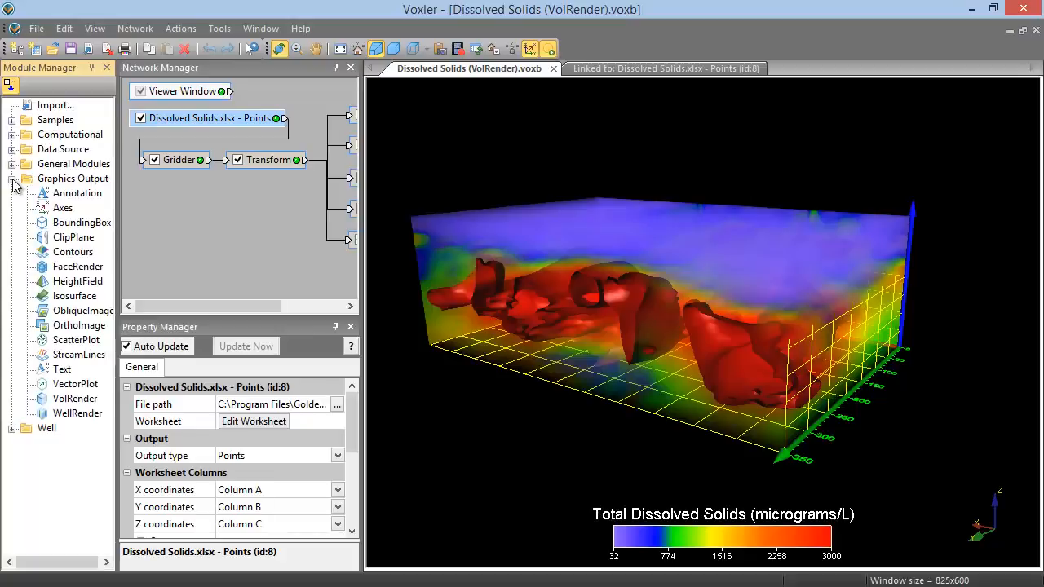
left_click(11, 179)
left_click(12, 193)
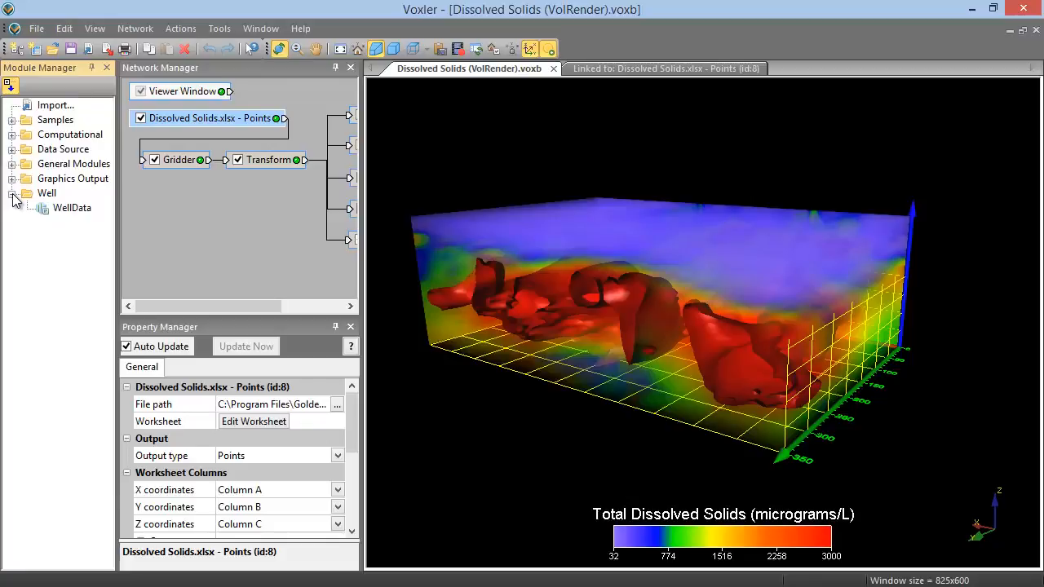
left_click(11, 193)
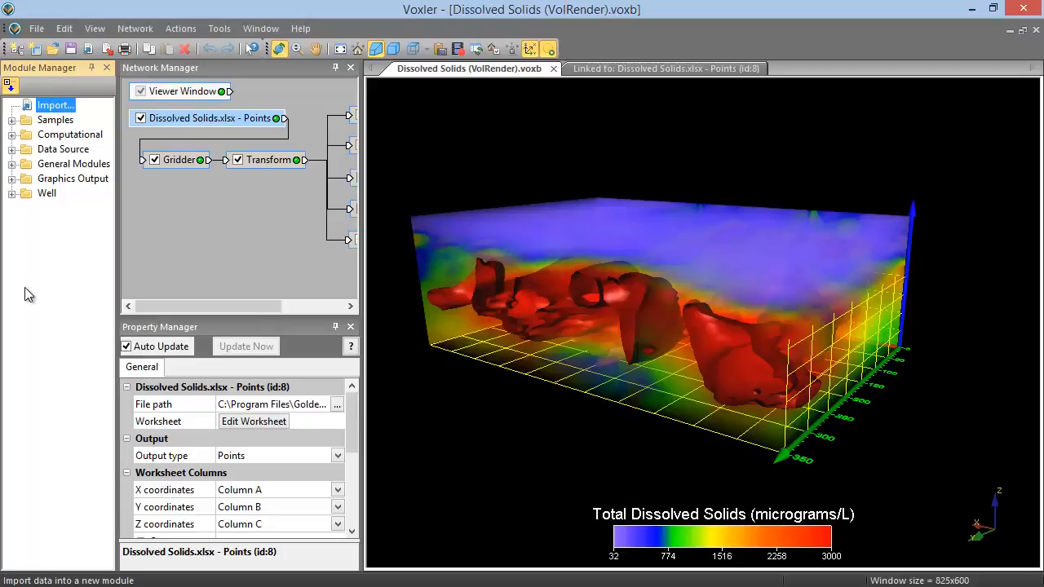
Step: Add a ScatterPlot graphics output module connected to the Transform module
left_click(271, 160)
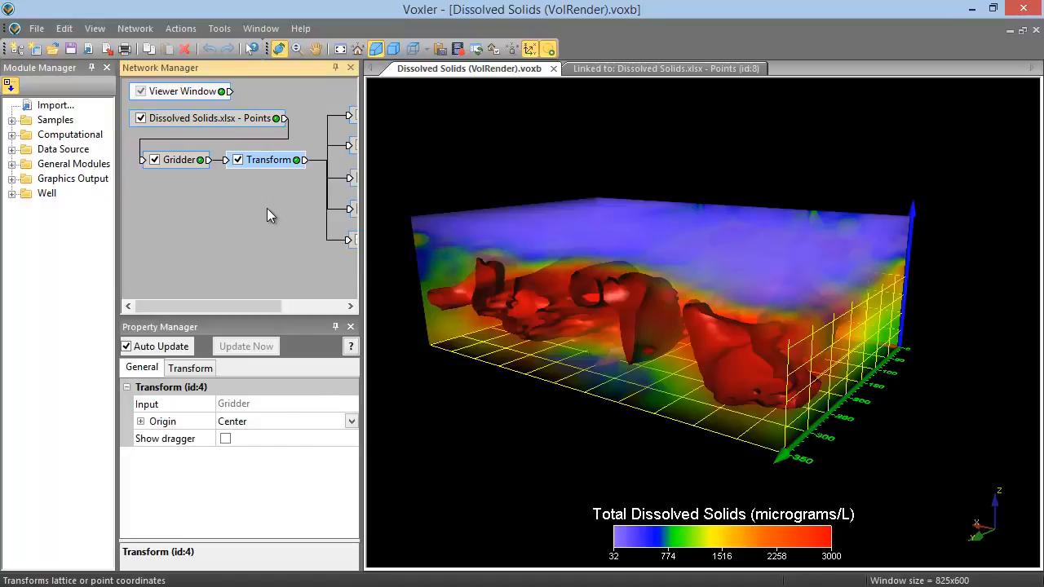
left_click(11, 179)
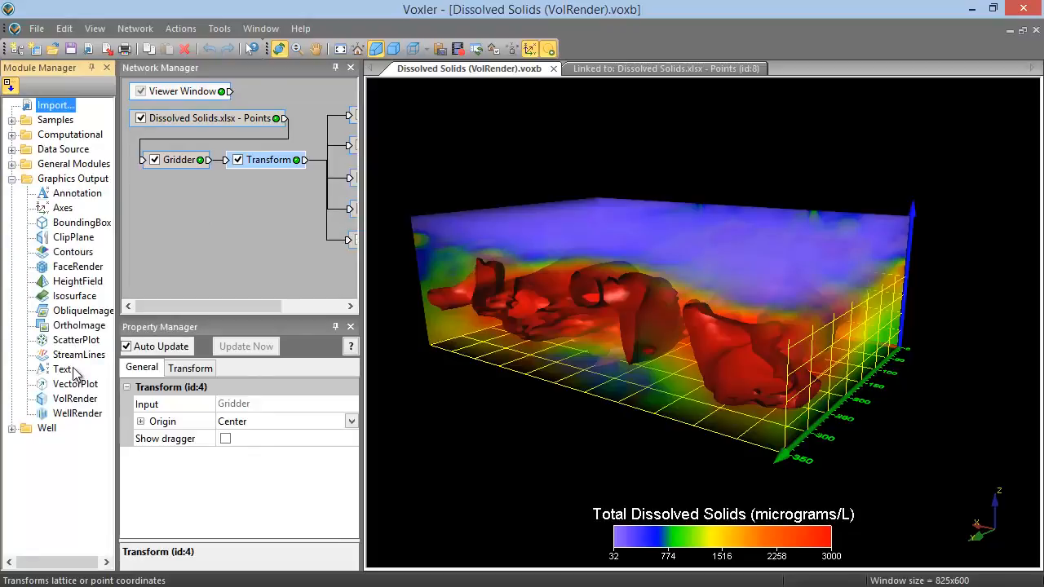
double_click(72, 340)
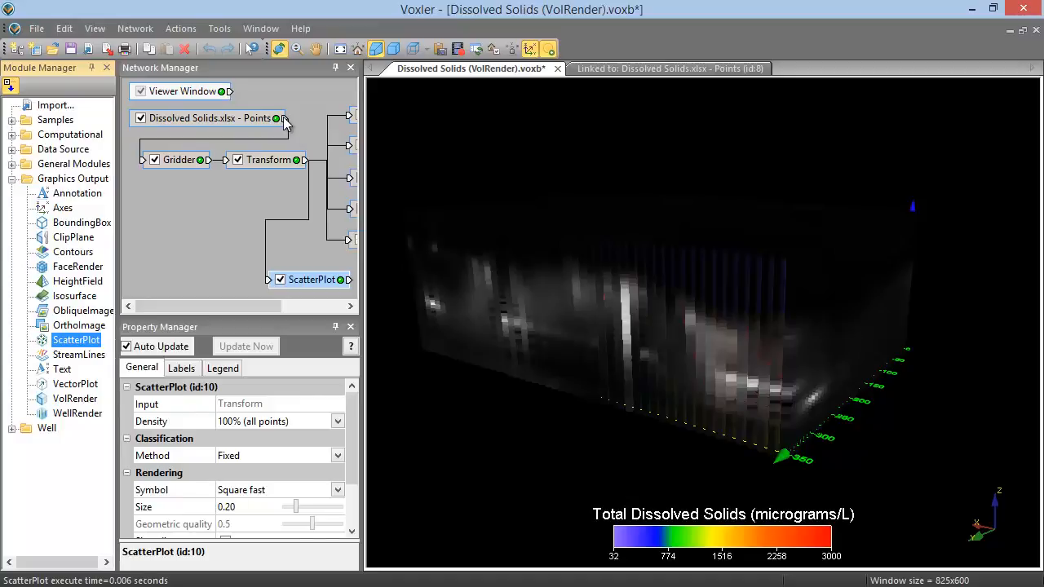
Step: Rewire the network so the Dissolved Solids.xlsx points feed Transform, Transform's output data feeds Gridder, and Gridder feeds VolRender
left_click_drag(283, 122, 226, 161)
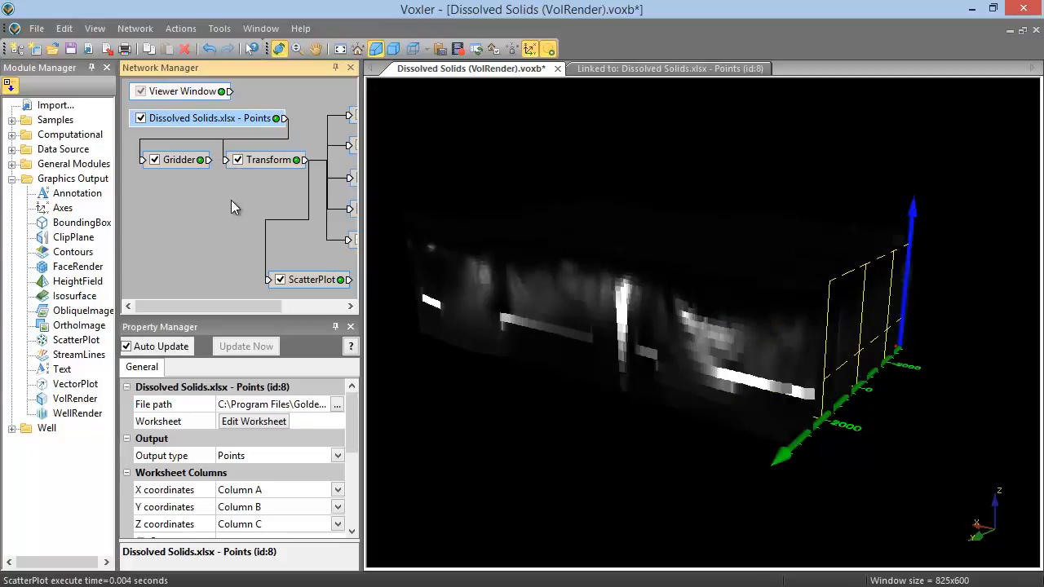
left_click(305, 162)
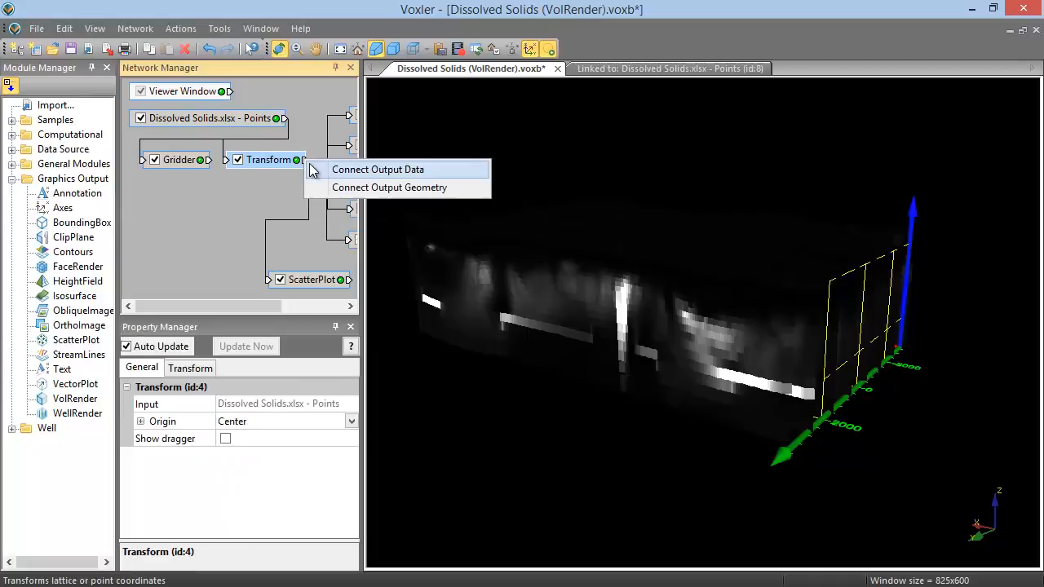
left_click(367, 170)
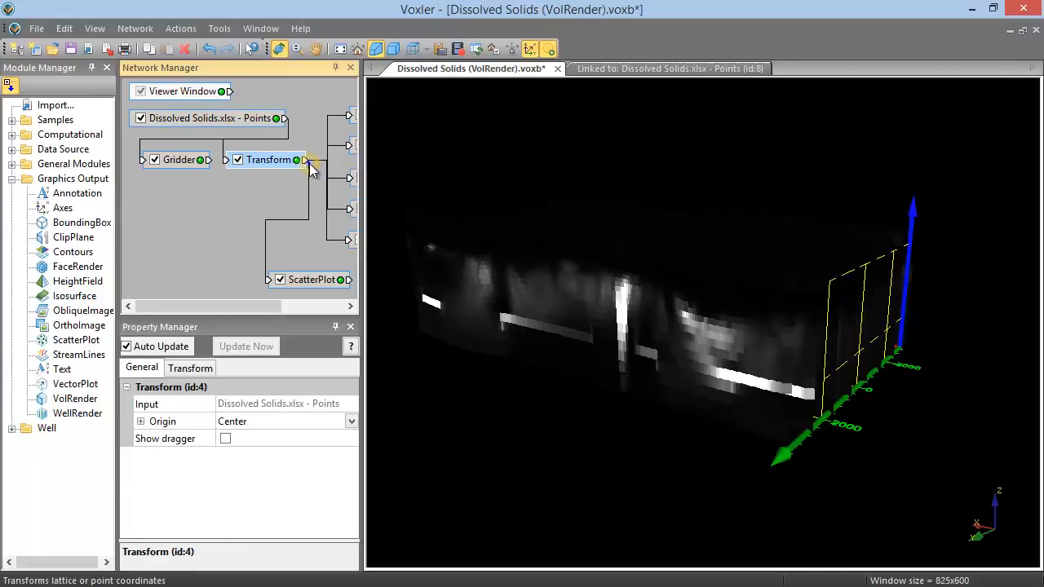
left_click(142, 161)
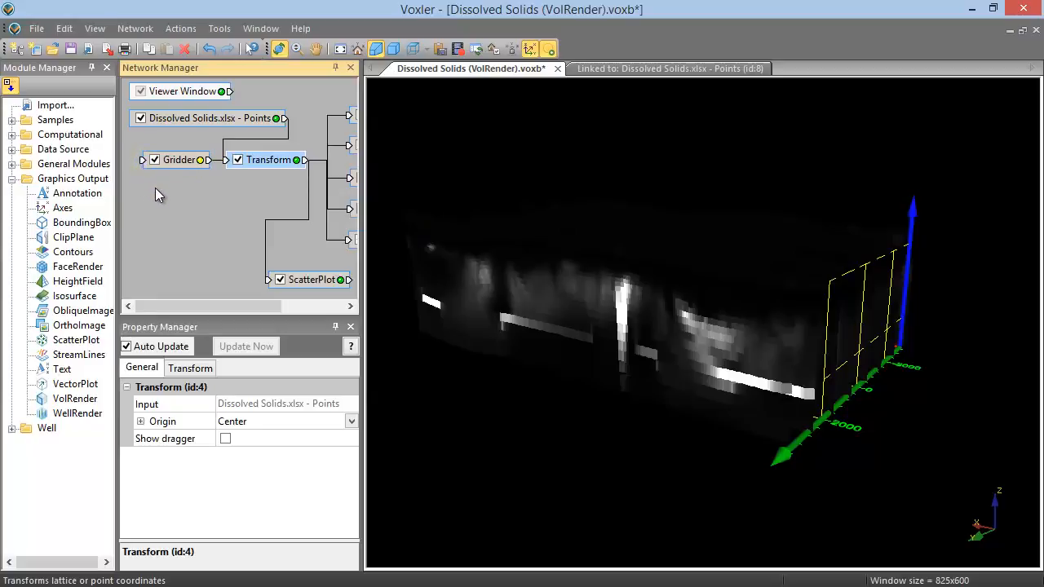
left_click(207, 159)
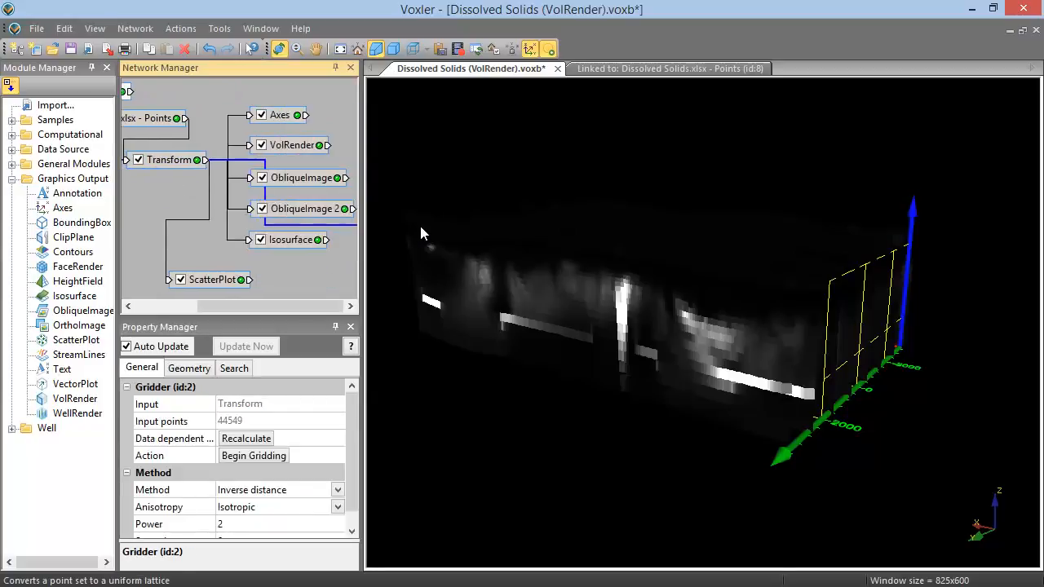
left_click(251, 145)
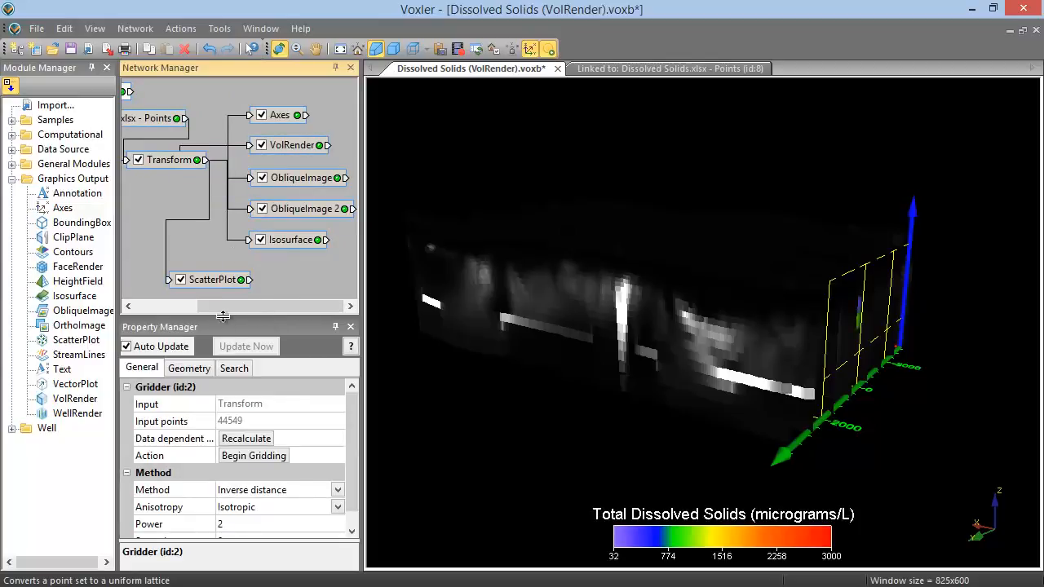
Step: Rename the Dissolved Solids.xlsx points module to Data
left_click_drag(222, 308, 166, 304)
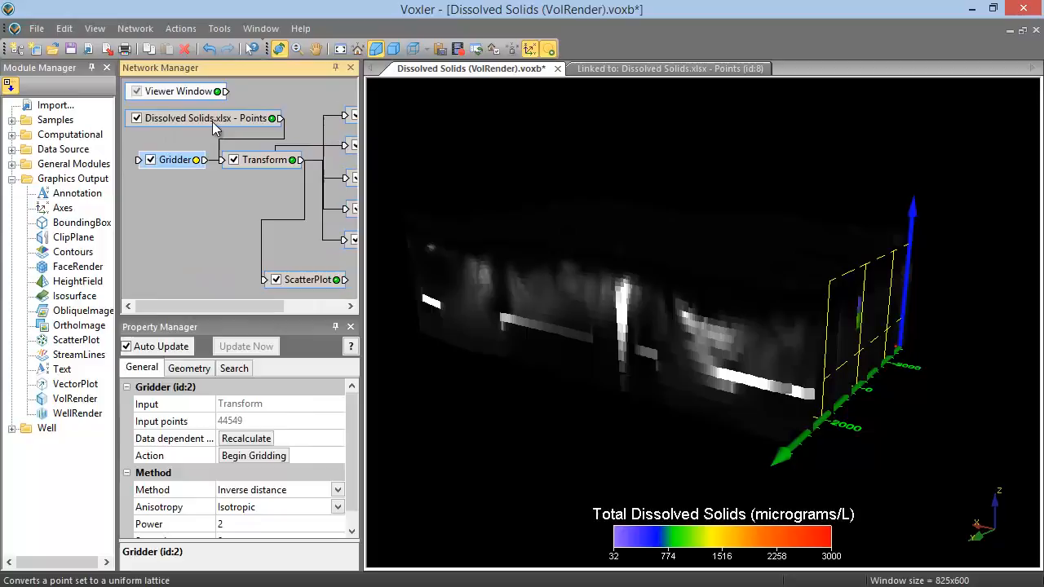
right_click(214, 126)
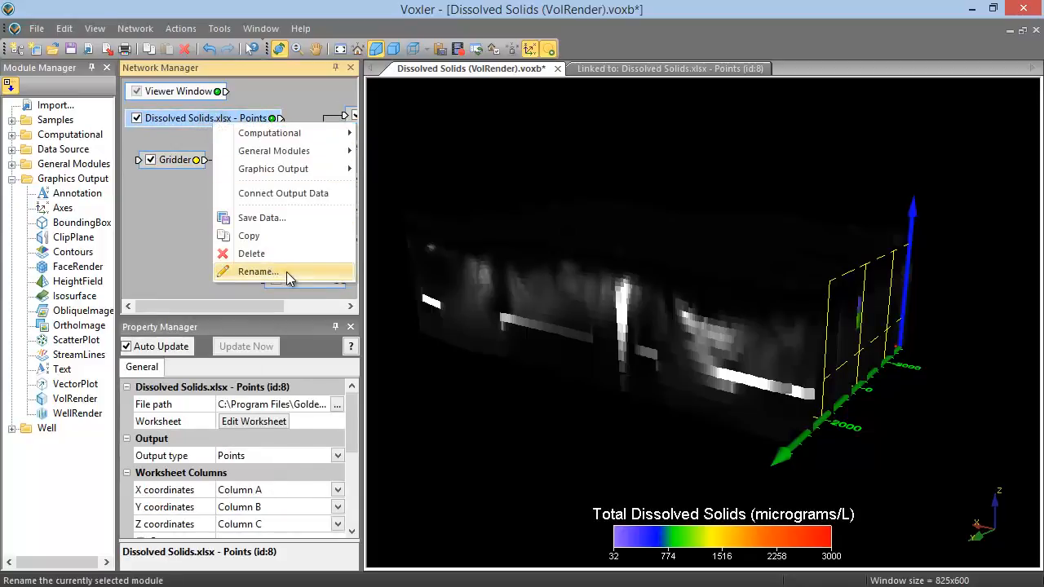
left_click(287, 272)
type("Data")
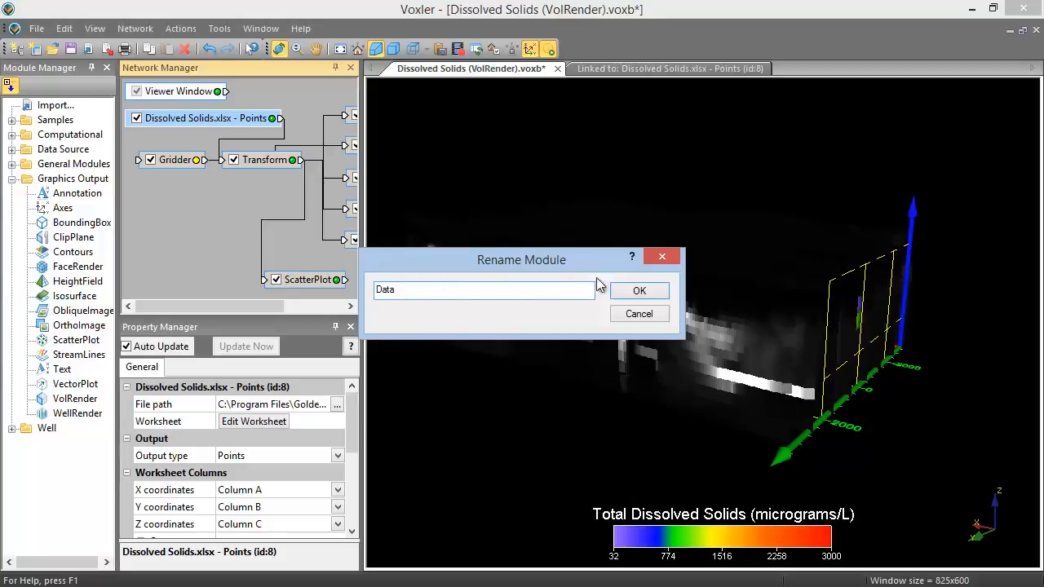
left_click(635, 292)
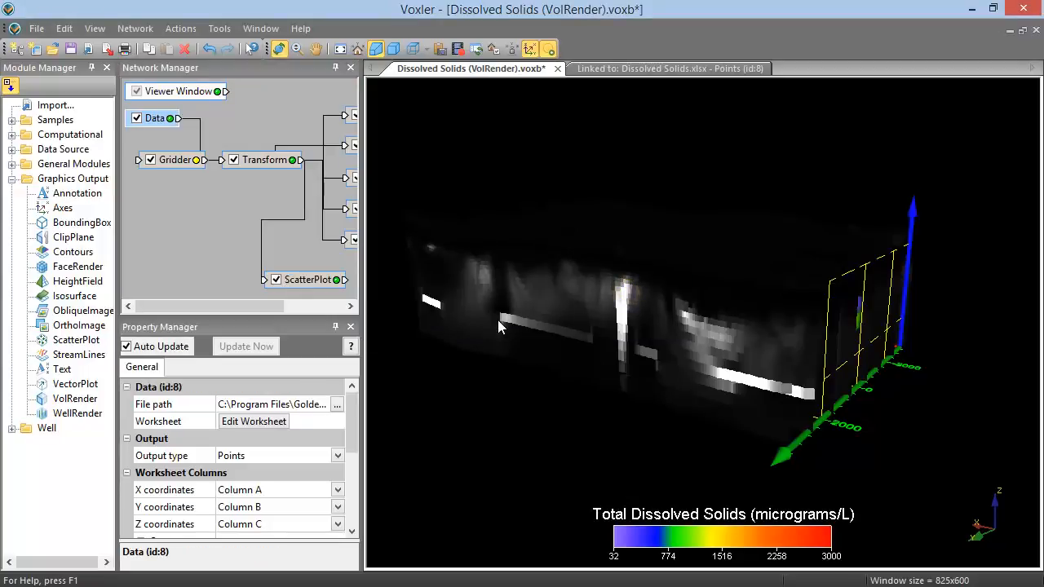
Step: Turn off the display of the ScatterPlot module in the network
left_click(277, 280)
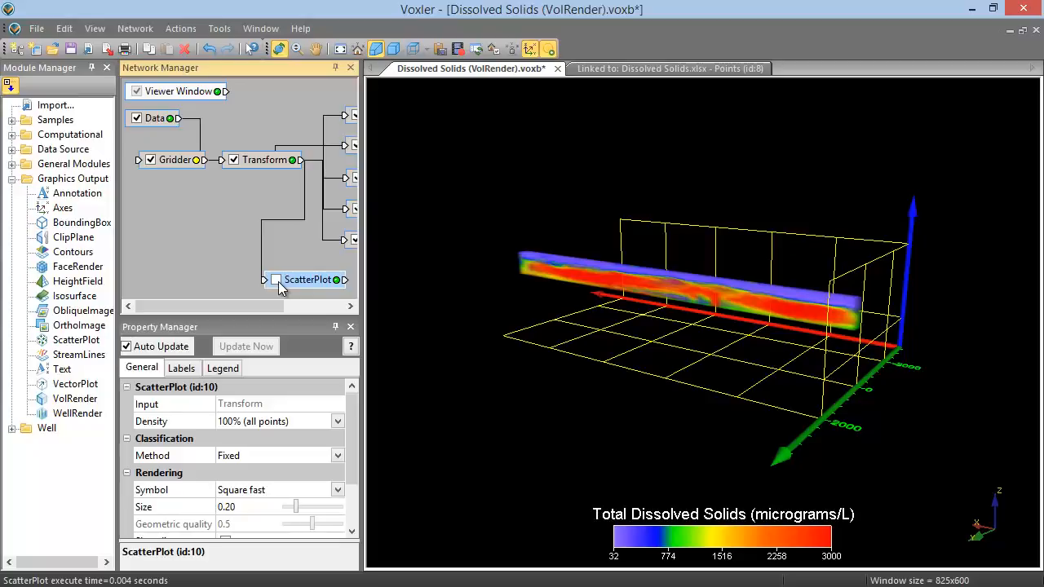
Step: Turn the ScatterPlot module's display back on and begin gridding with the Gridder module
left_click(276, 280)
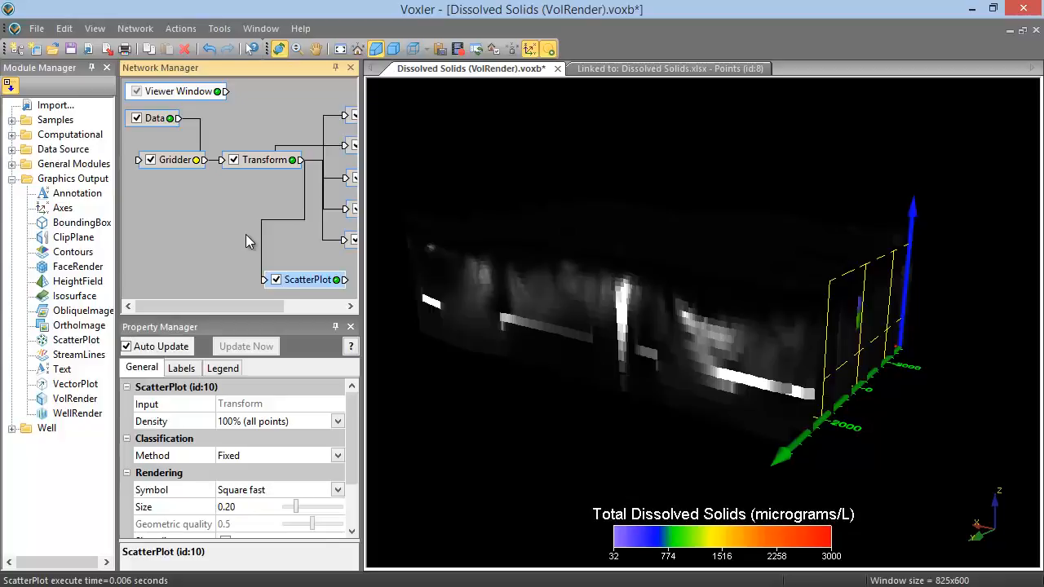
left_click(183, 164)
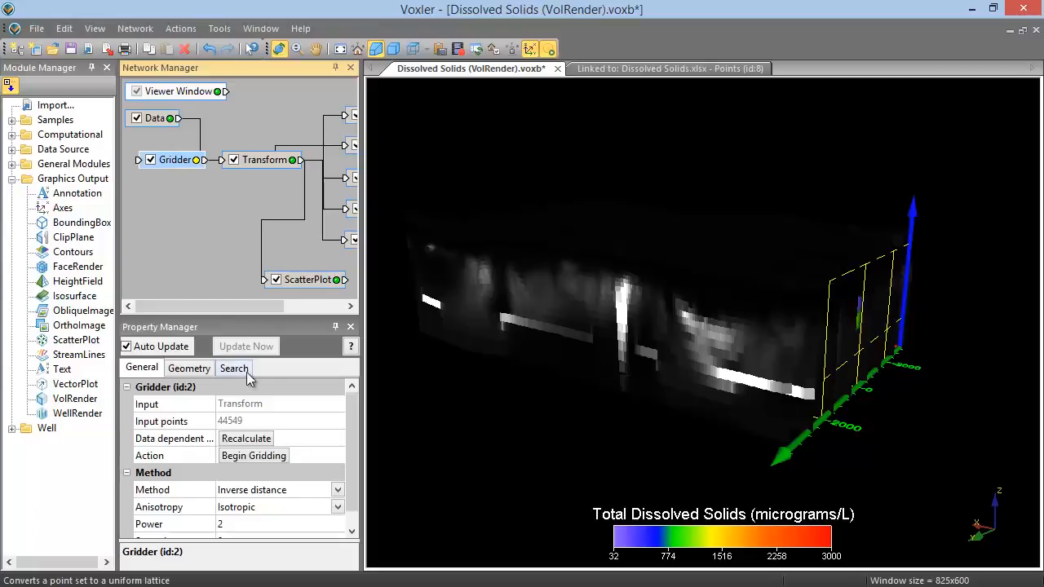
left_click(273, 459)
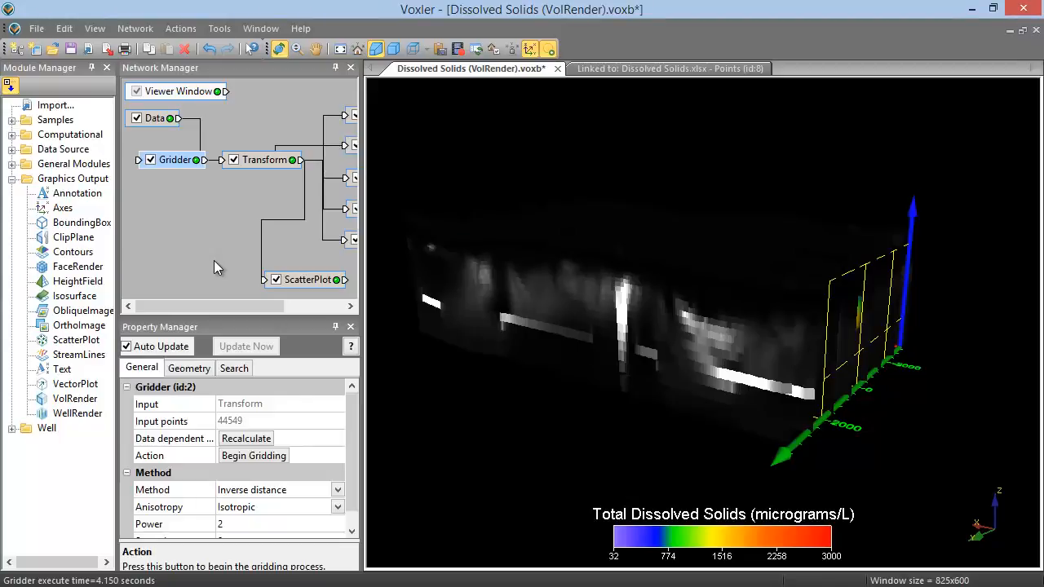
Step: Delete the ScatterPlot module from the network
left_click(315, 281)
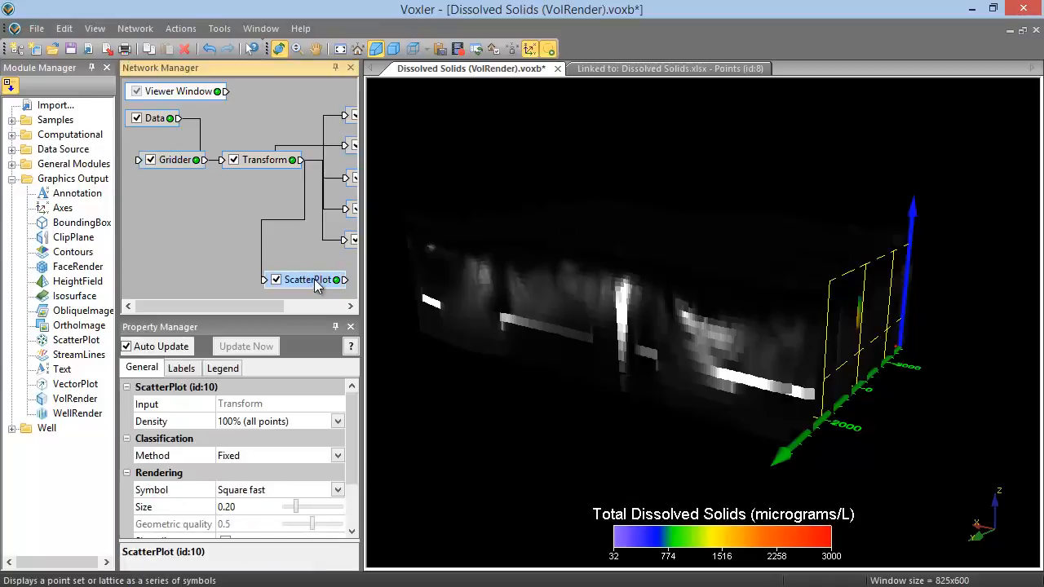
key("Delete")
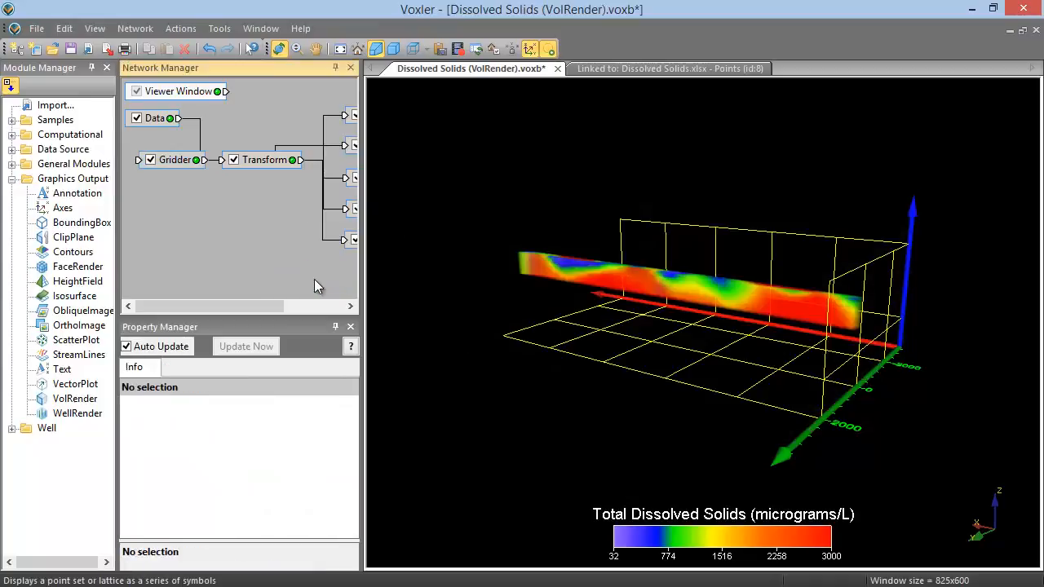
Step: Set the VolRender module's colormap to ChromaDepth
left_click_drag(273, 305, 339, 308)
left_click(292, 146)
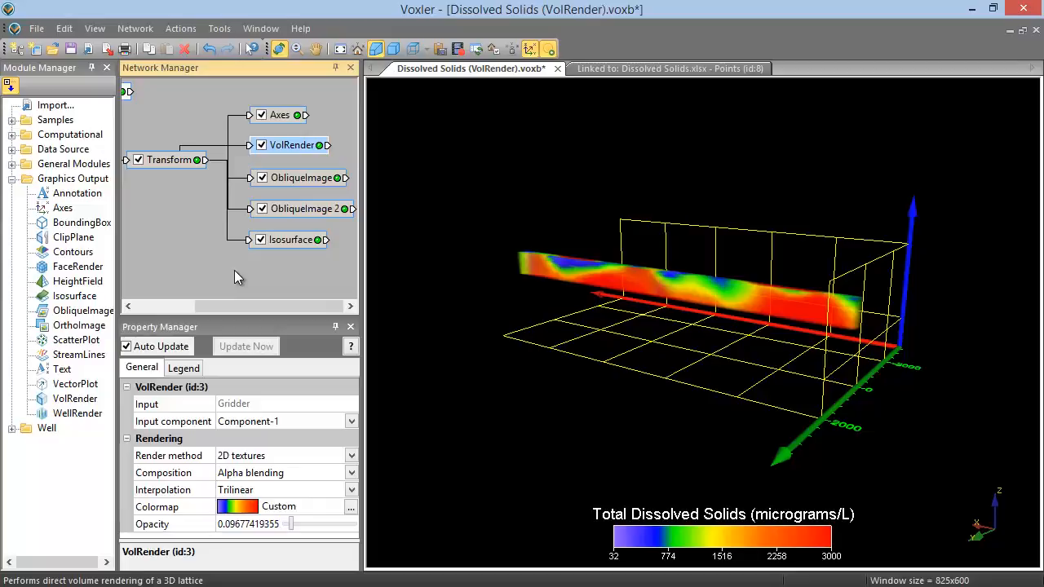
left_click(253, 507)
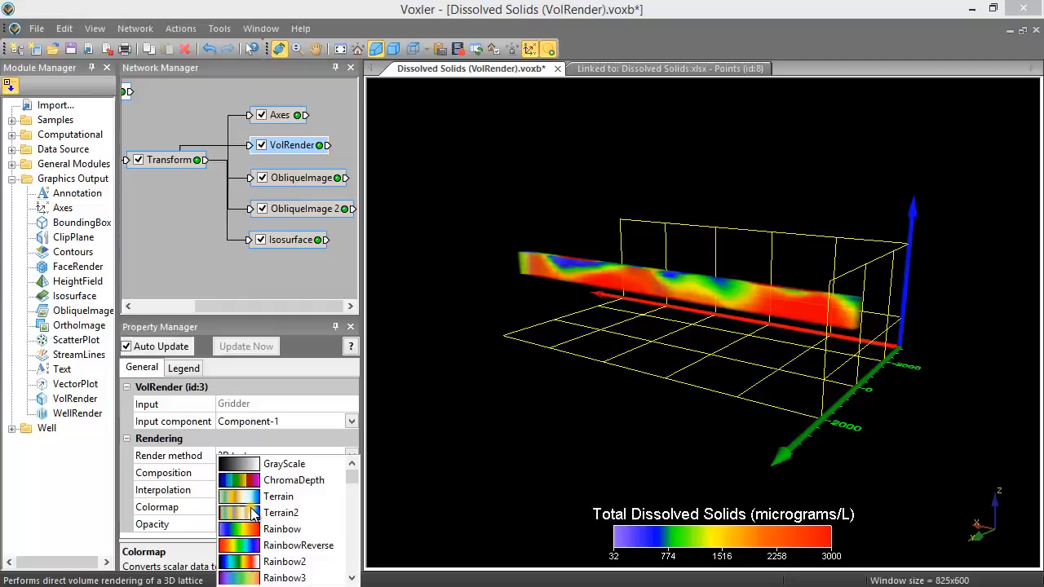
left_click(287, 482)
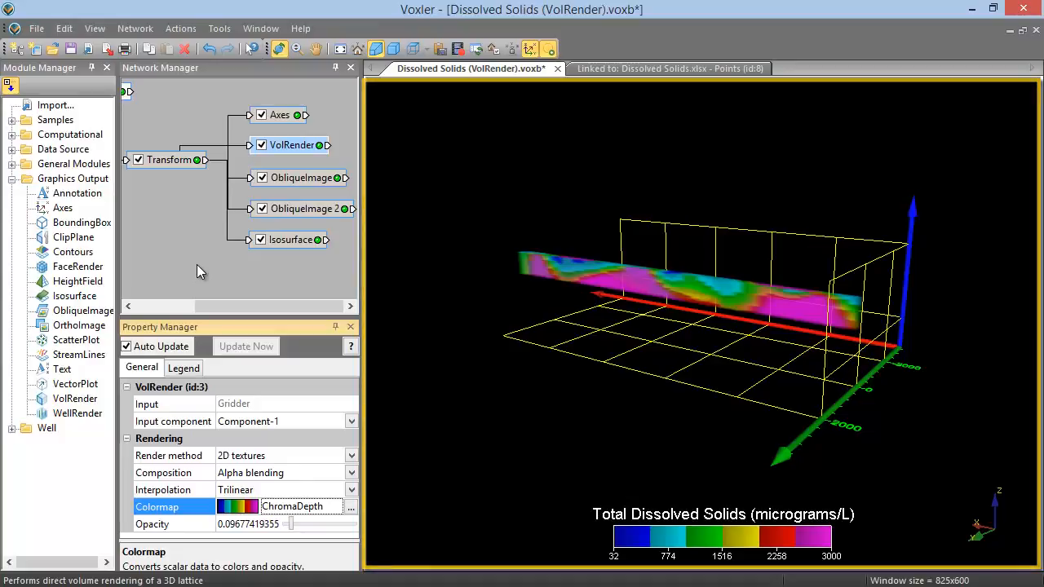
Step: Show the volume rendering in the predefined Front view
scroll(670, 363, "up", 3)
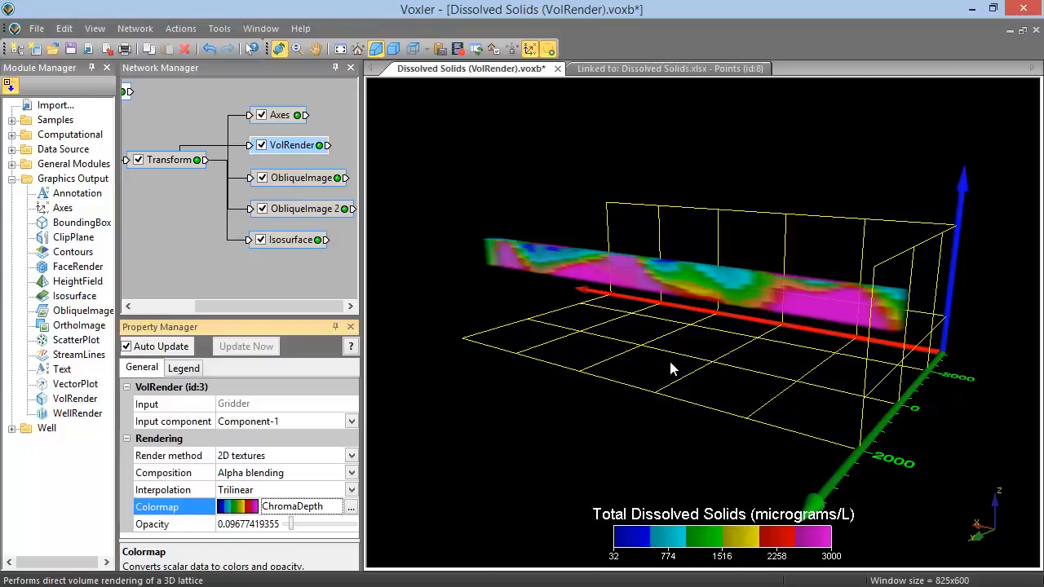
left_click_drag(670, 368, 745, 372)
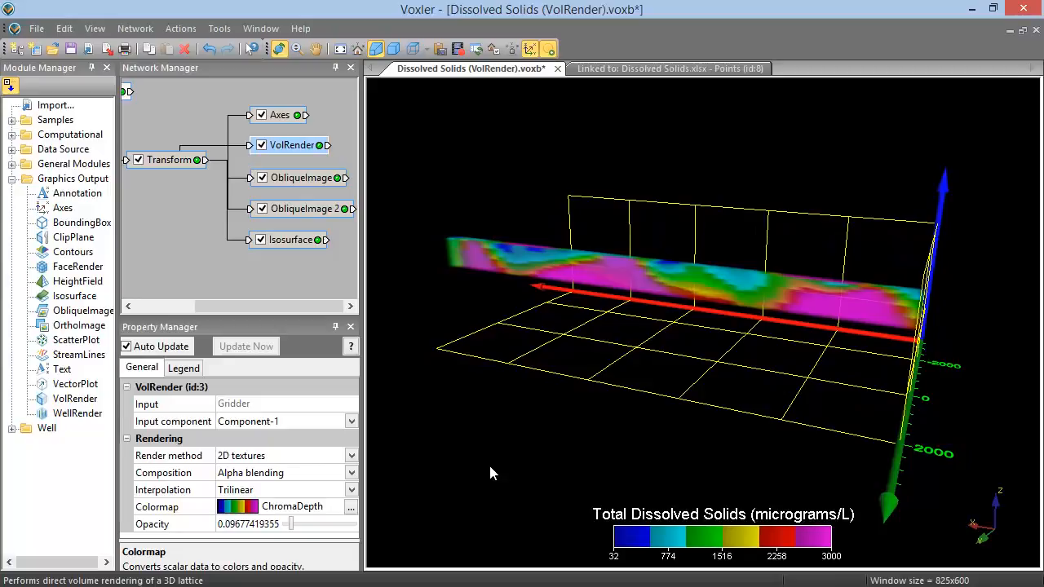
left_click(94, 28)
mouse_move(129, 163)
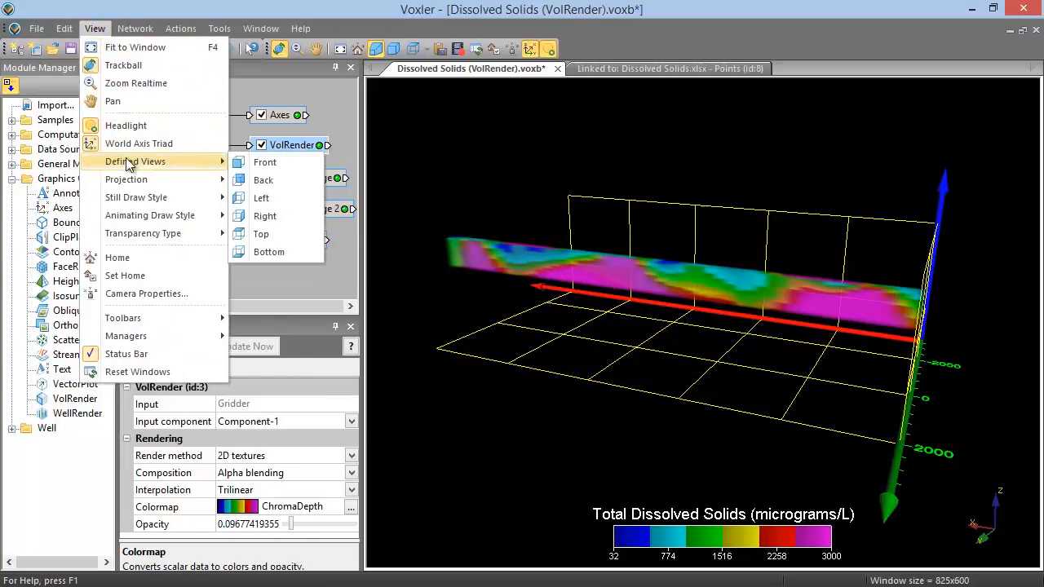
left_click(264, 166)
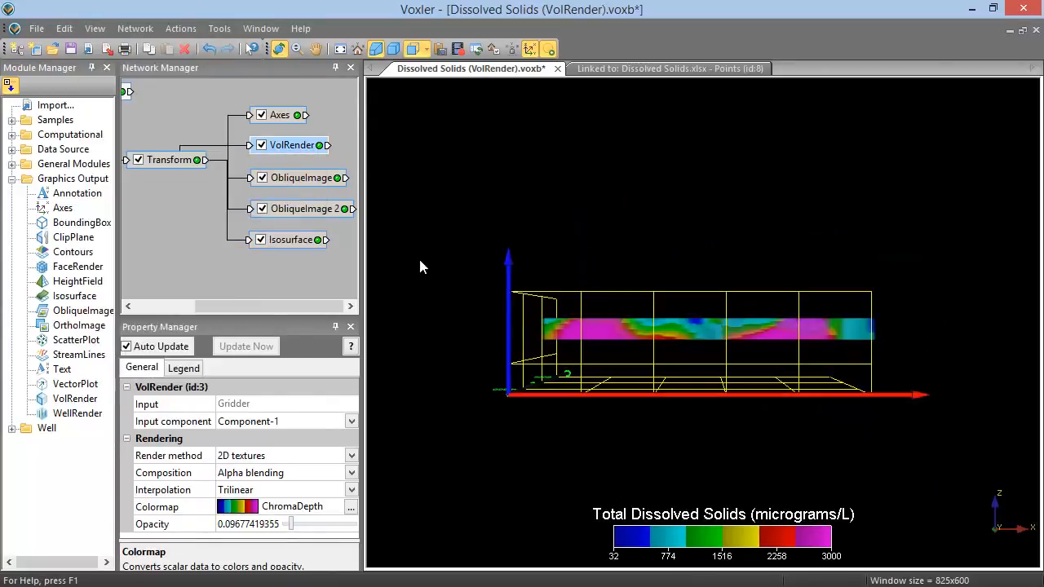
Step: Rotate the scene to an oblique angle showing the volume rendering and grid, and set that view as home
left_click_drag(534, 346, 624, 354)
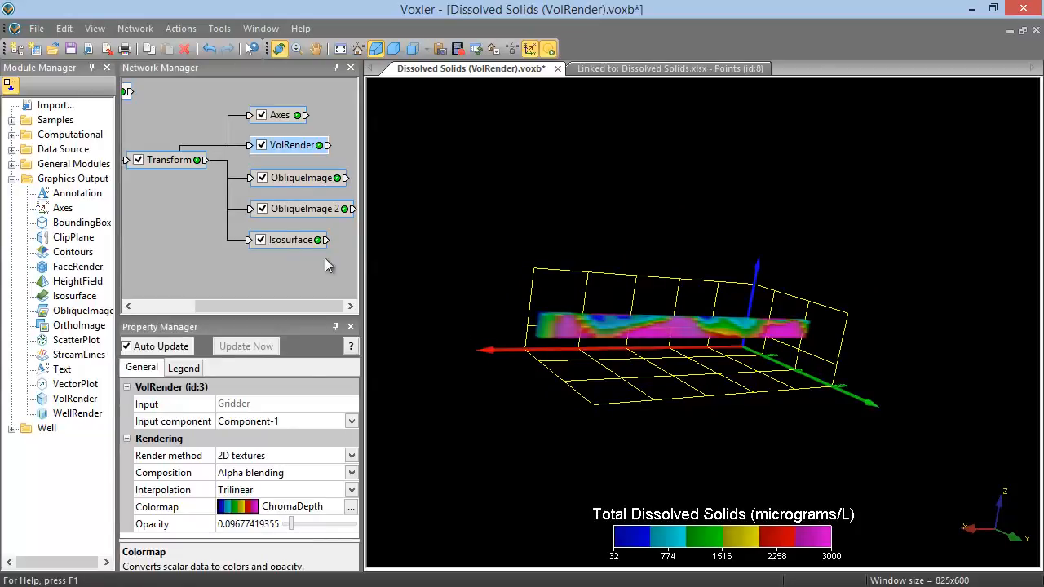
left_click(94, 28)
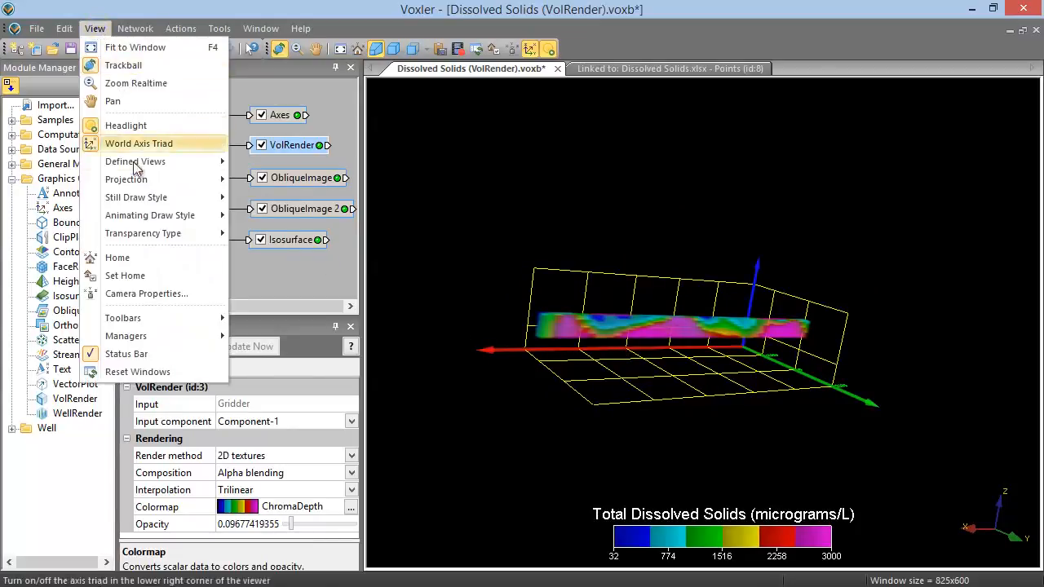
left_click(155, 277)
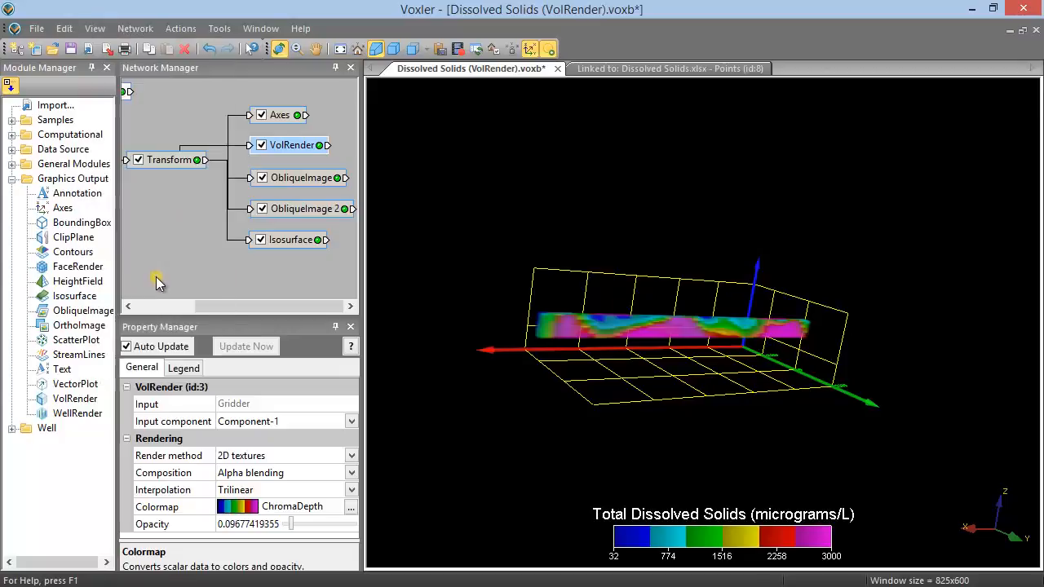
Step: Rotate the scene away from the saved view and return it to the home view
left_click_drag(549, 390, 493, 332)
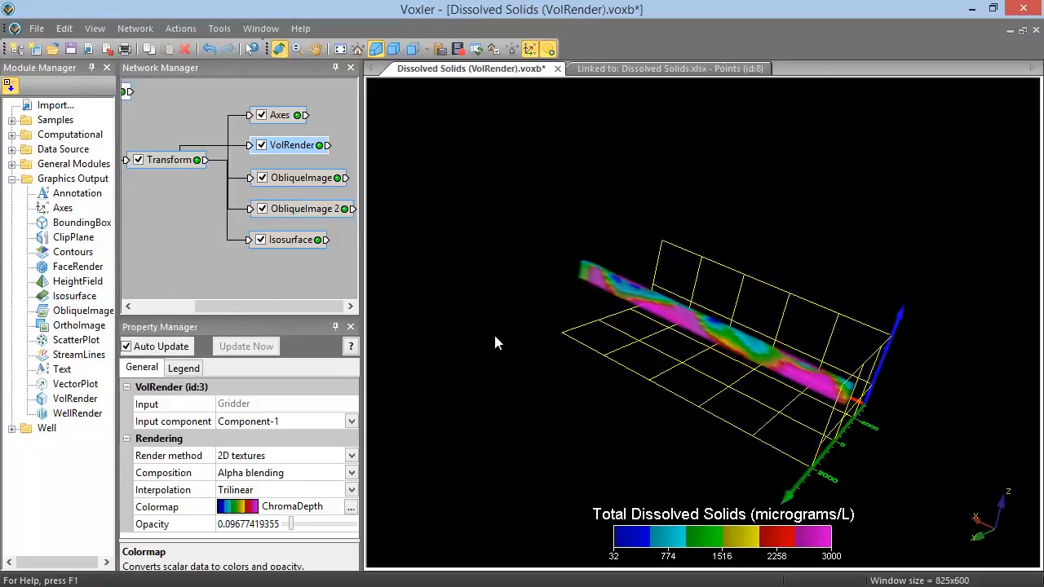
left_click(94, 31)
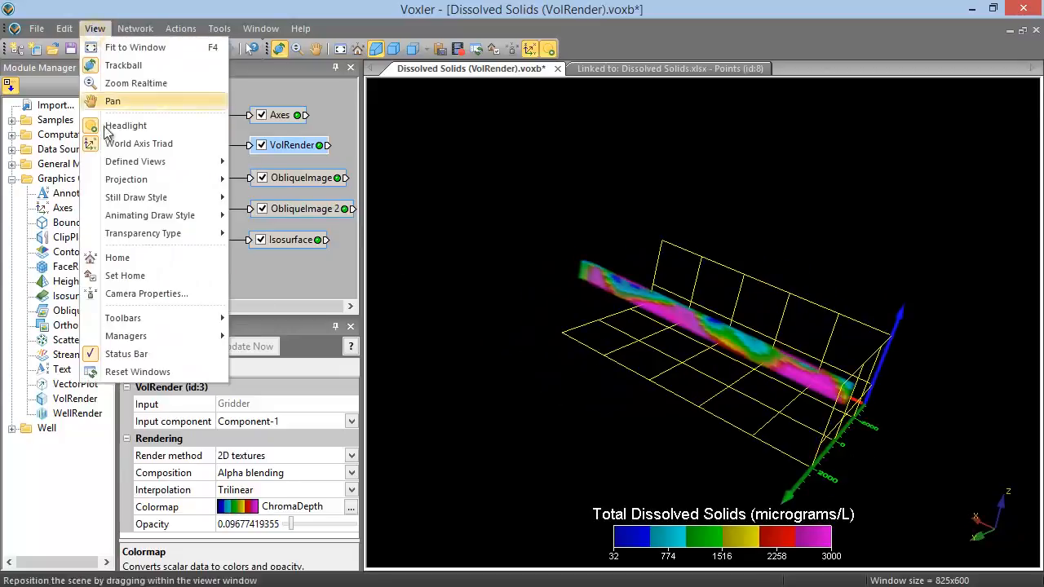
left_click(139, 258)
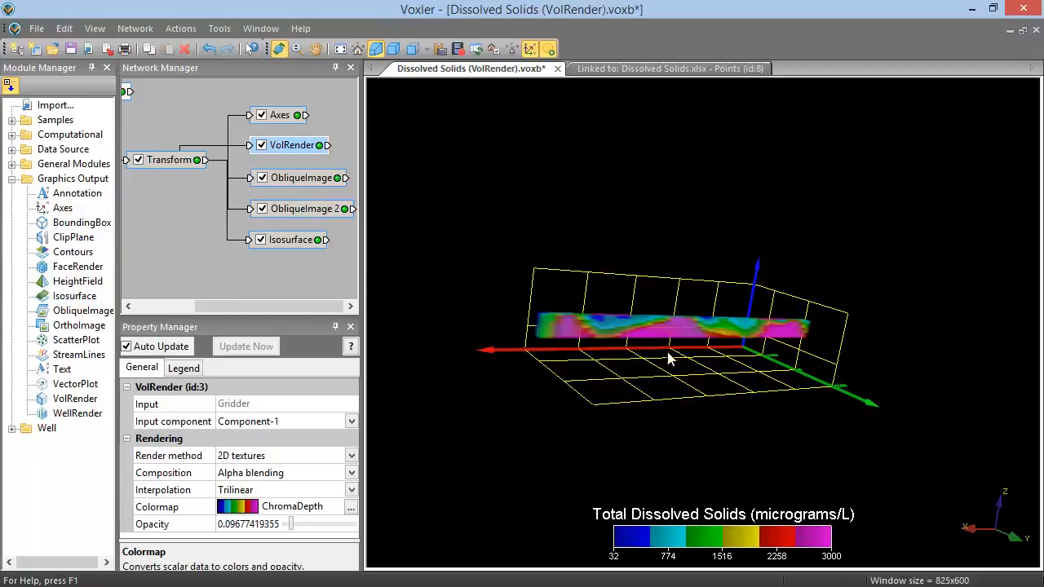
left_click_drag(582, 349, 906, 389)
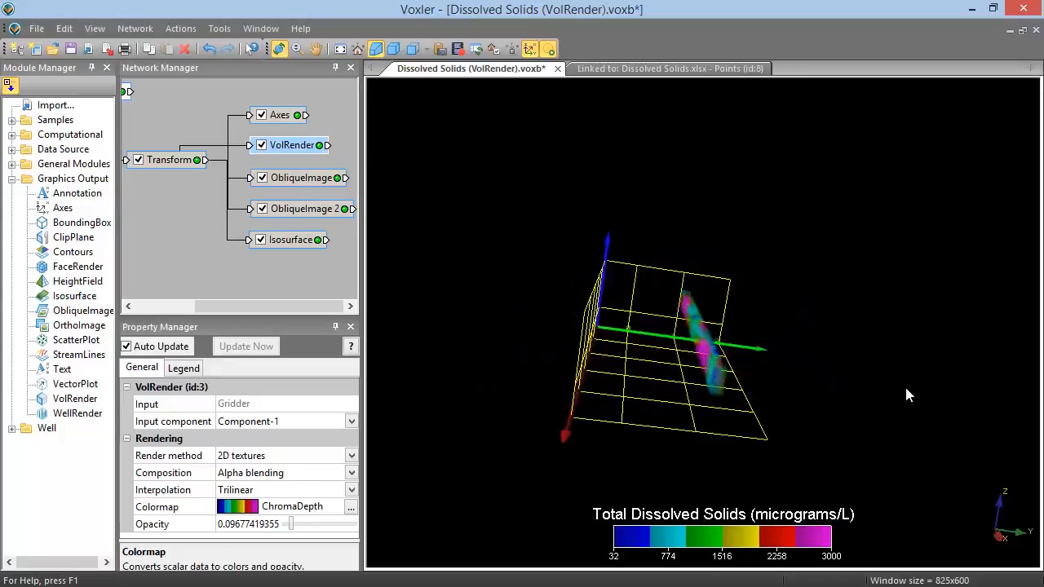